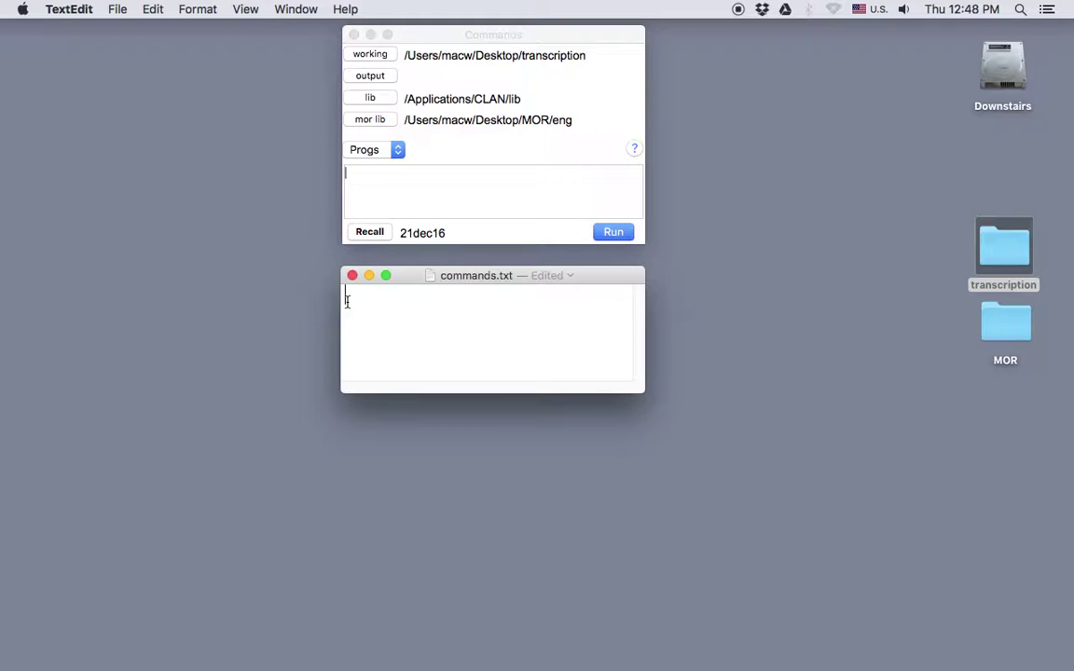
Step: Write 'mor example.cha' in commands.txt and run it from CLAN's Commands window
text(mor example.cha)
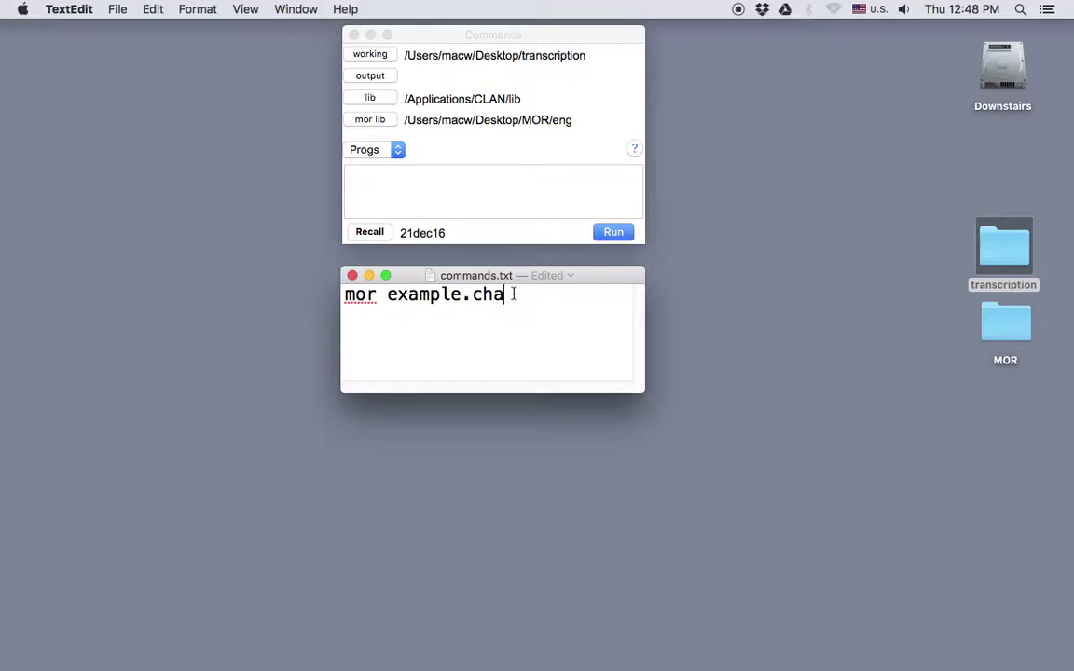
drag(512, 295, 340, 297)
key(super+c)
click(388, 195)
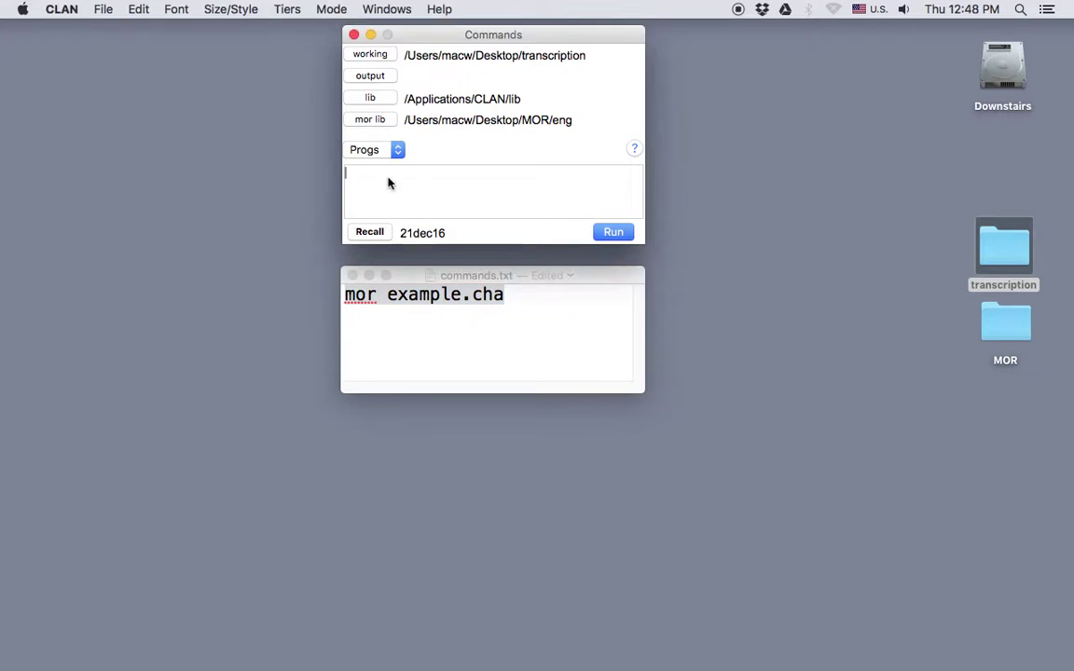
key(super+v)
click(612, 232)
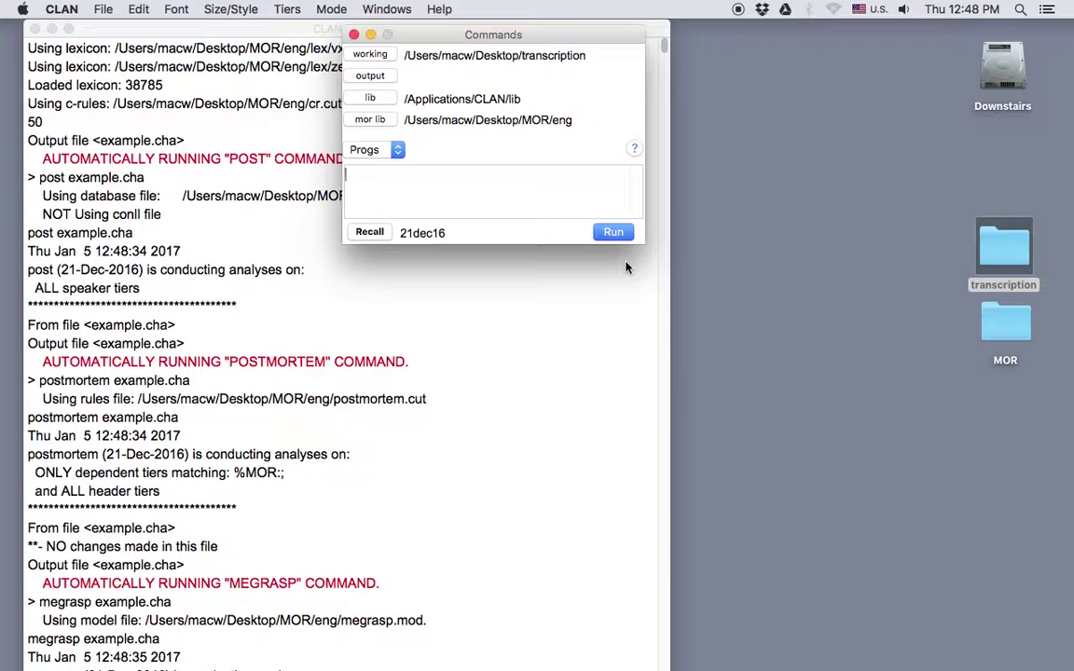
Step: Scroll the CLAN Output log down to the megrasp results written back to example.cha
click(626, 267)
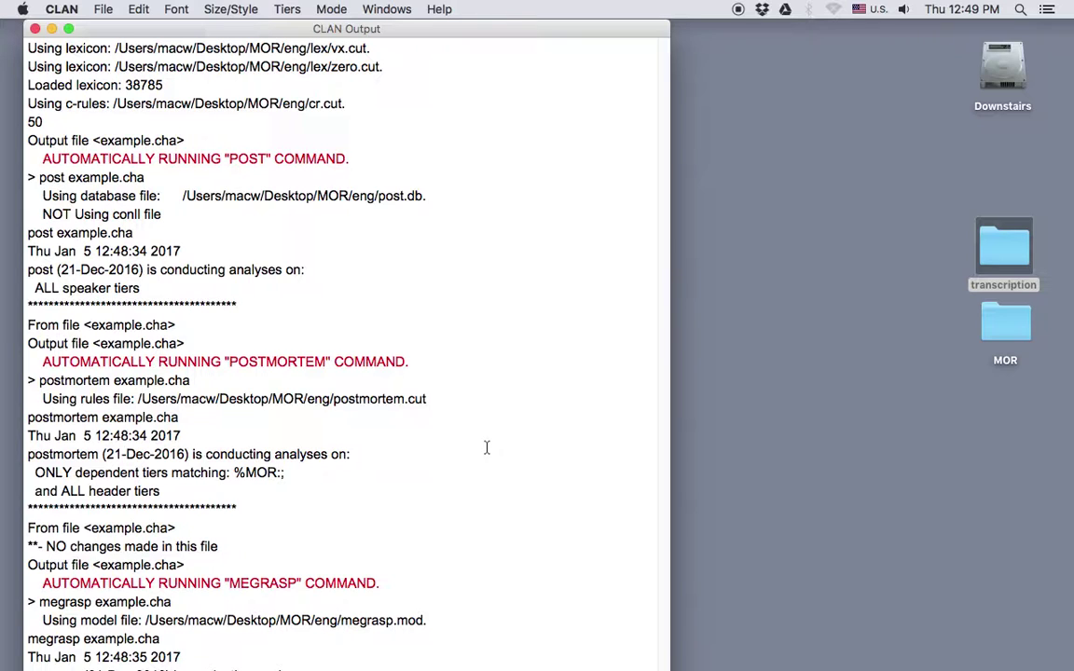
scroll(486, 447, down, 3)
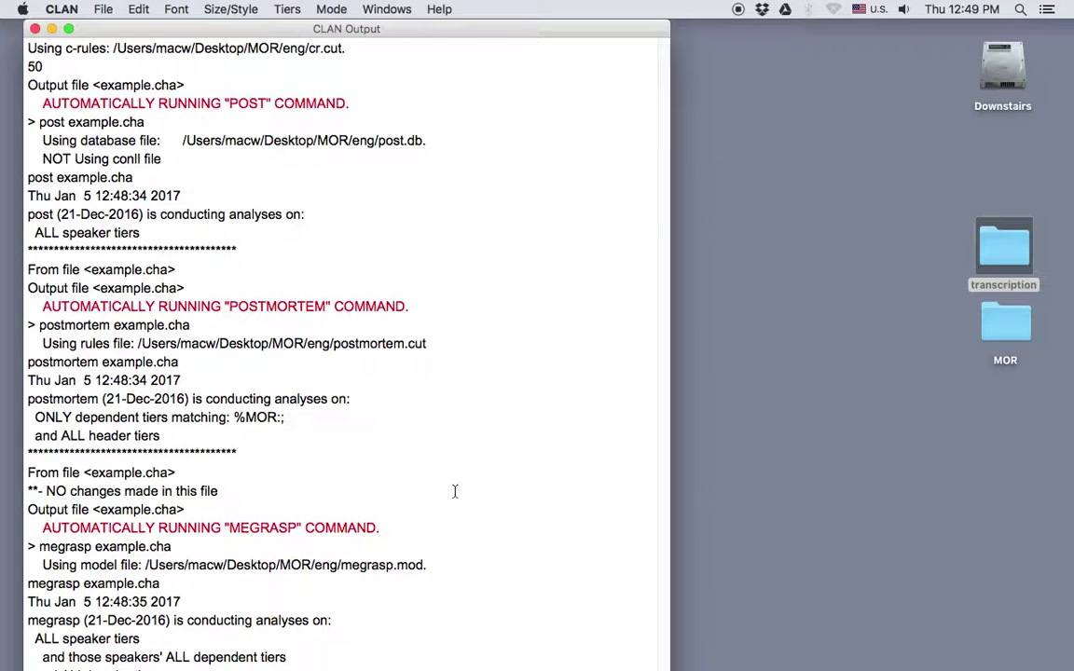
scroll(446, 521, down, 2)
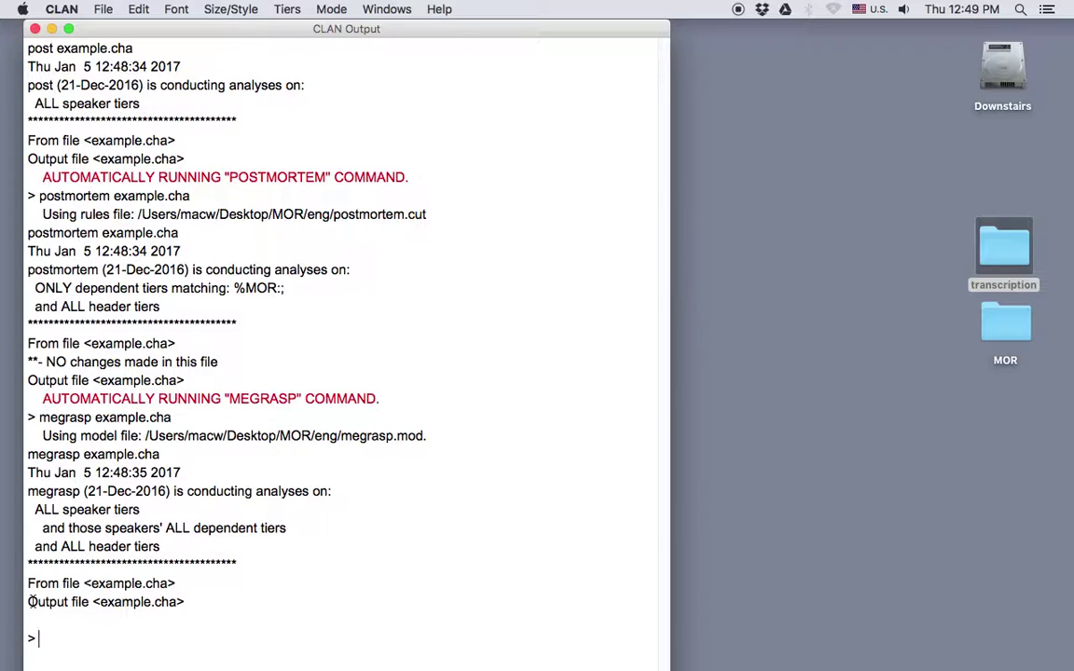
Step: Open the resulting example.cha, close CLAN Output, and centre and widen the transcript window
double_click(31, 601)
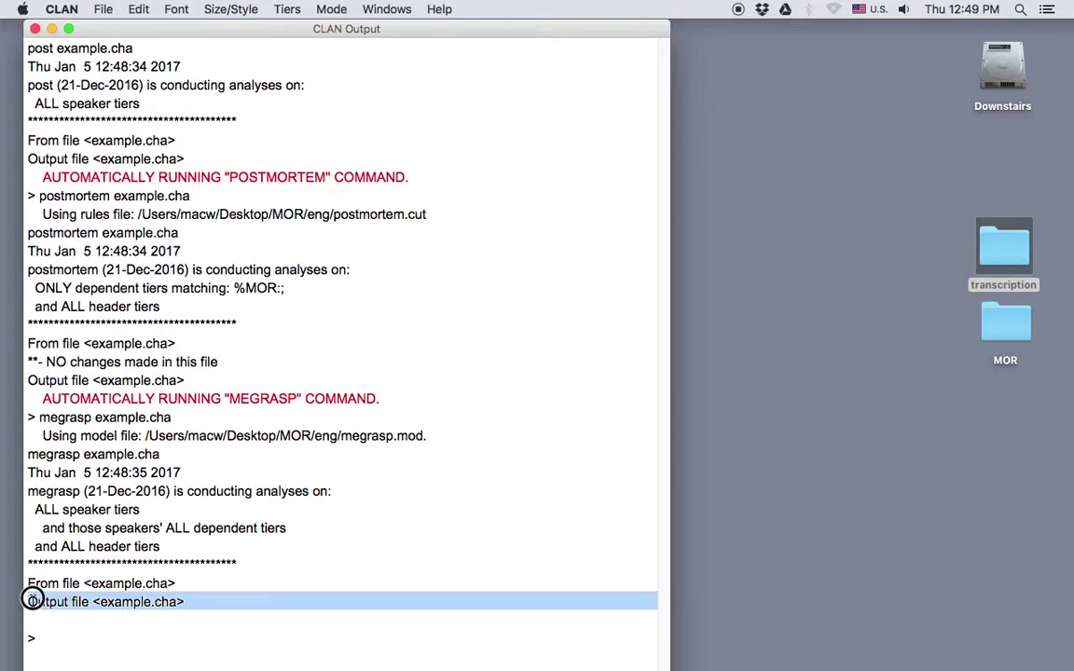
click(34, 29)
drag(727, 45, 439, 14)
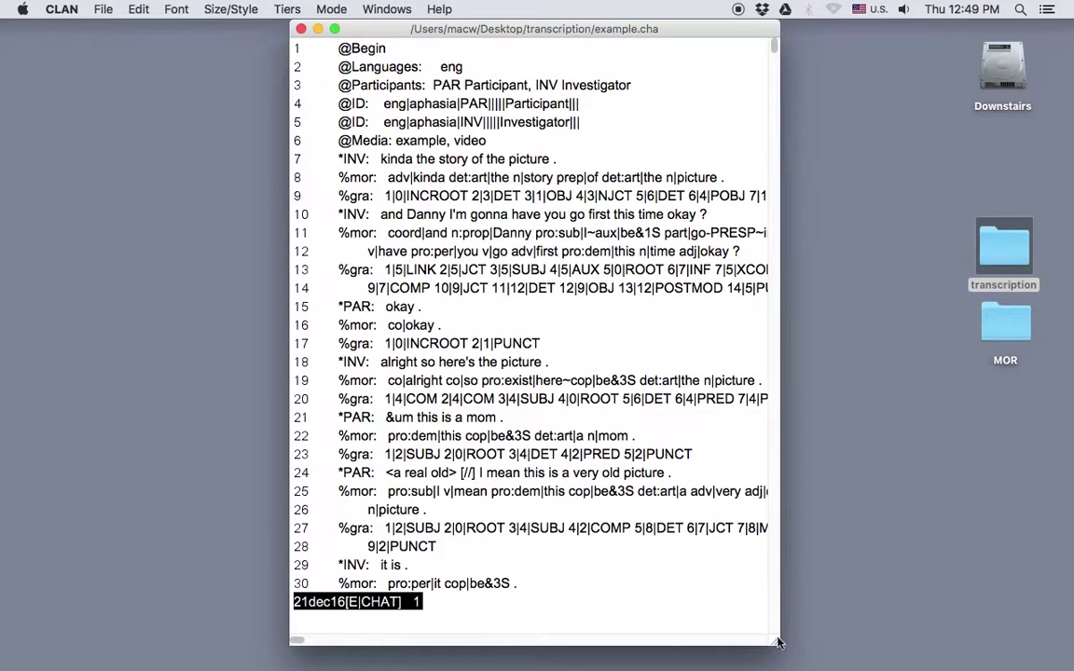
drag(775, 640, 982, 643)
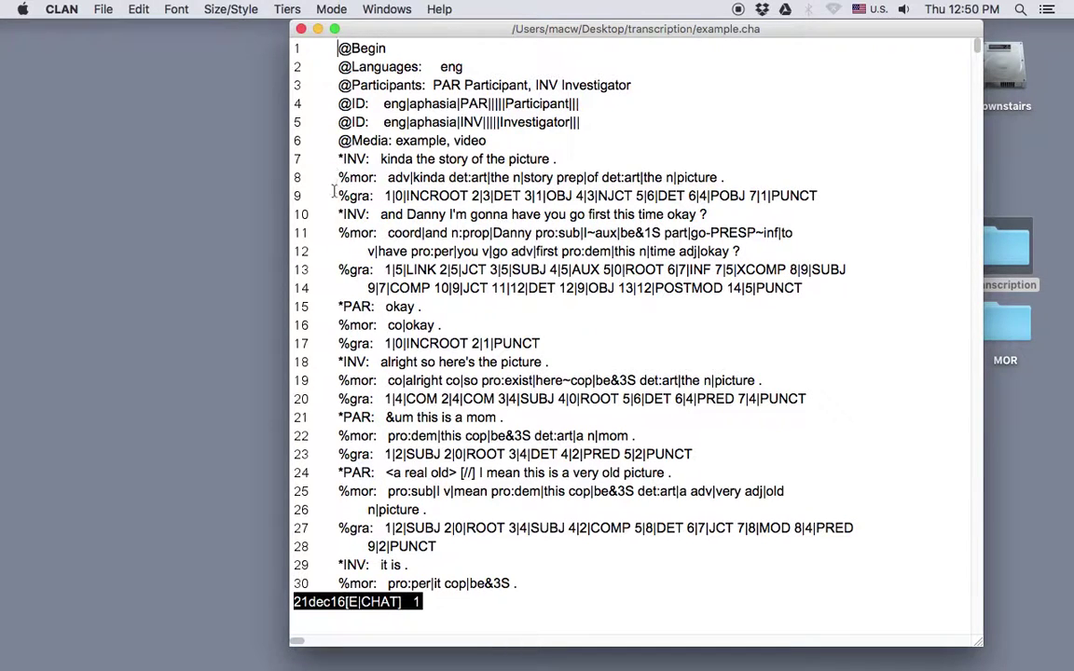
Step: Highlight the '&um and she's cleaning' utterance and its %mor tier
scroll(333, 196, down, 4)
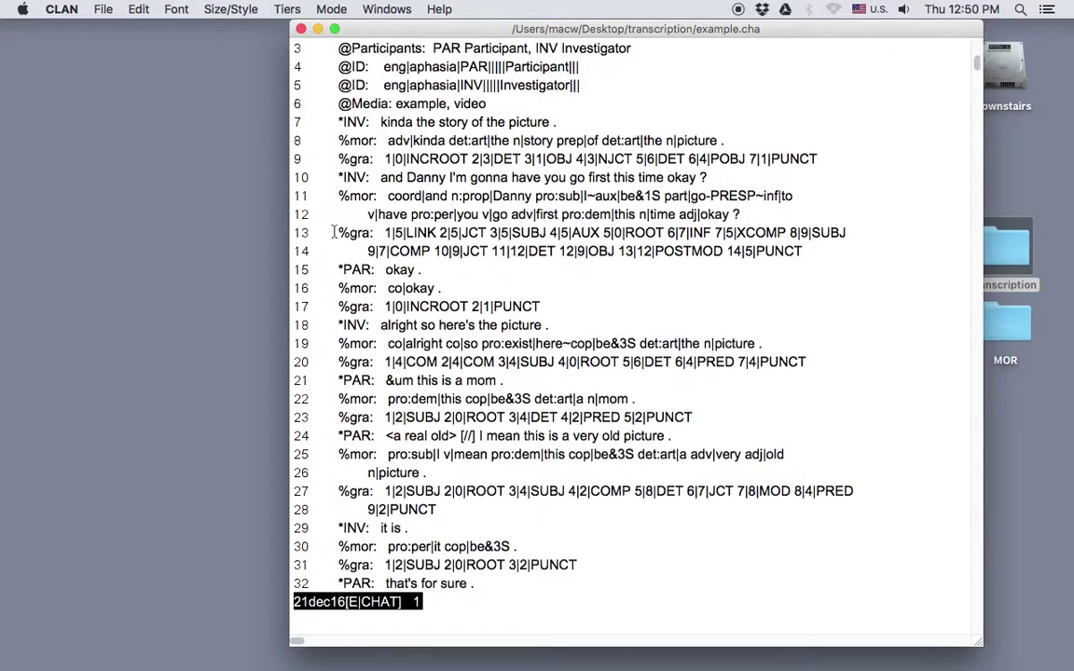
scroll(333, 232, down, 3)
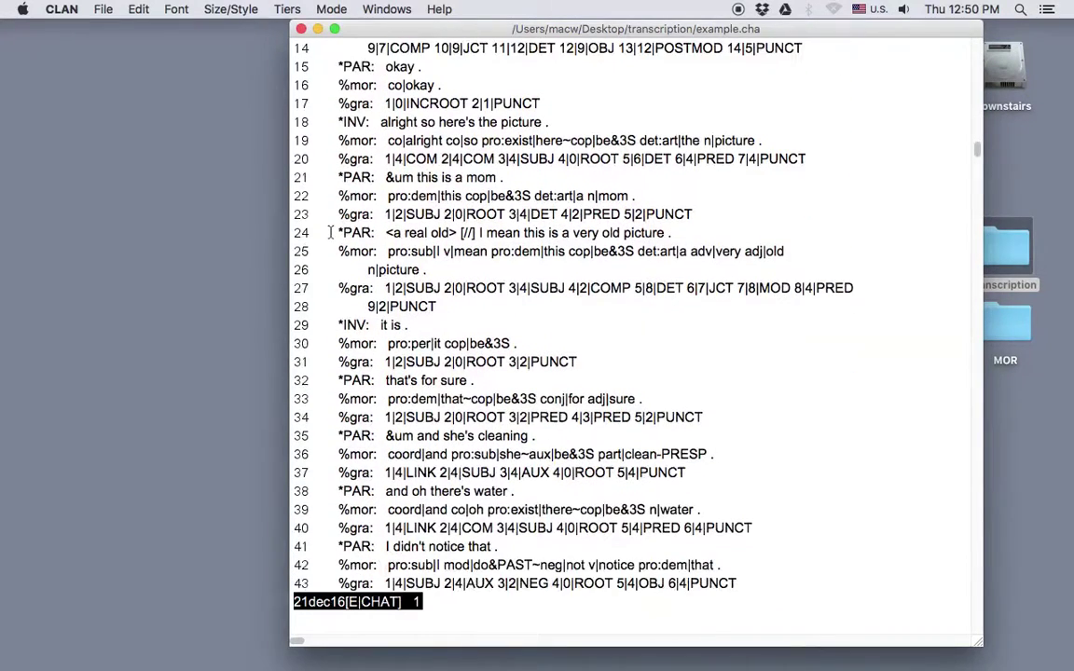
drag(331, 435, 727, 456)
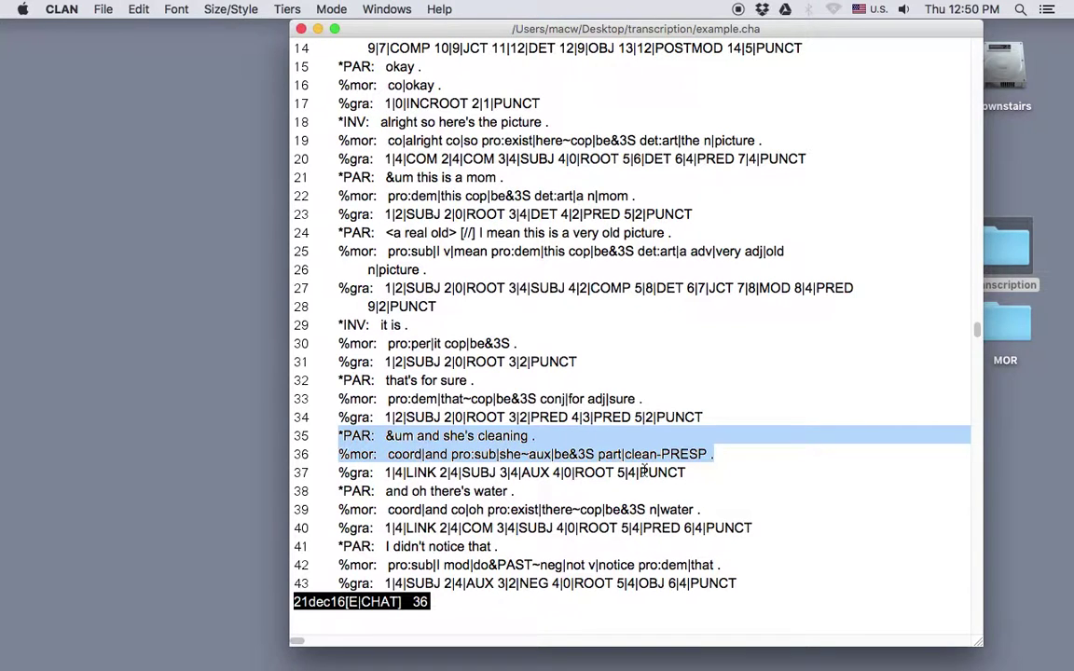
Step: Show the %gra dependency graph for line 37, move it top-left, then close it
click(371, 475)
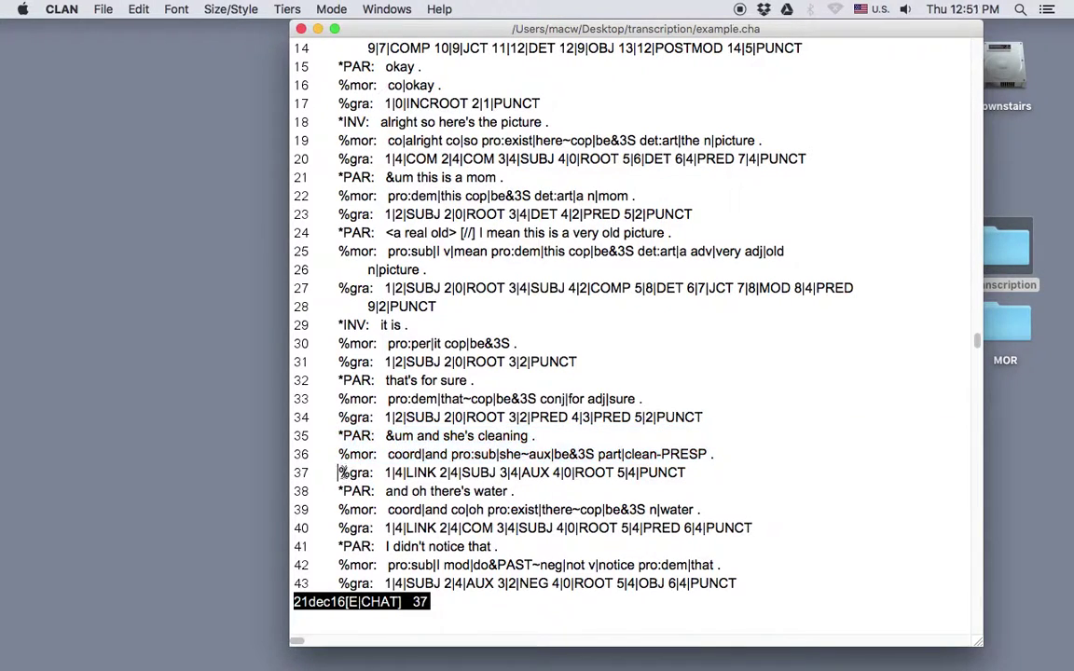
triple_click(377, 473)
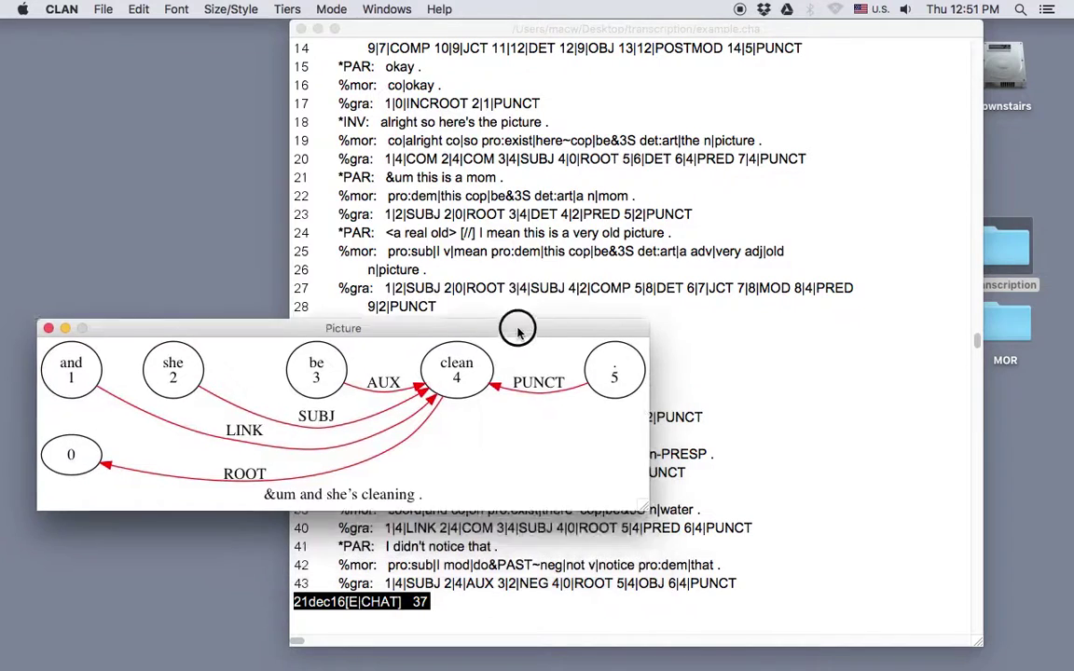
drag(518, 329, 504, 29)
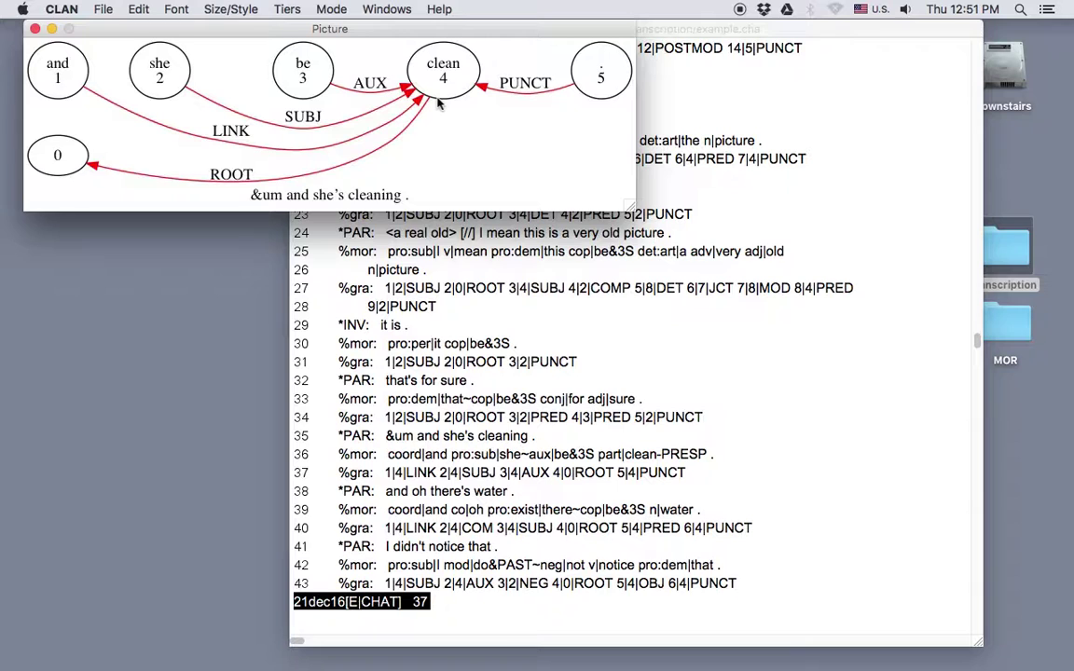
click(34, 29)
click(736, 380)
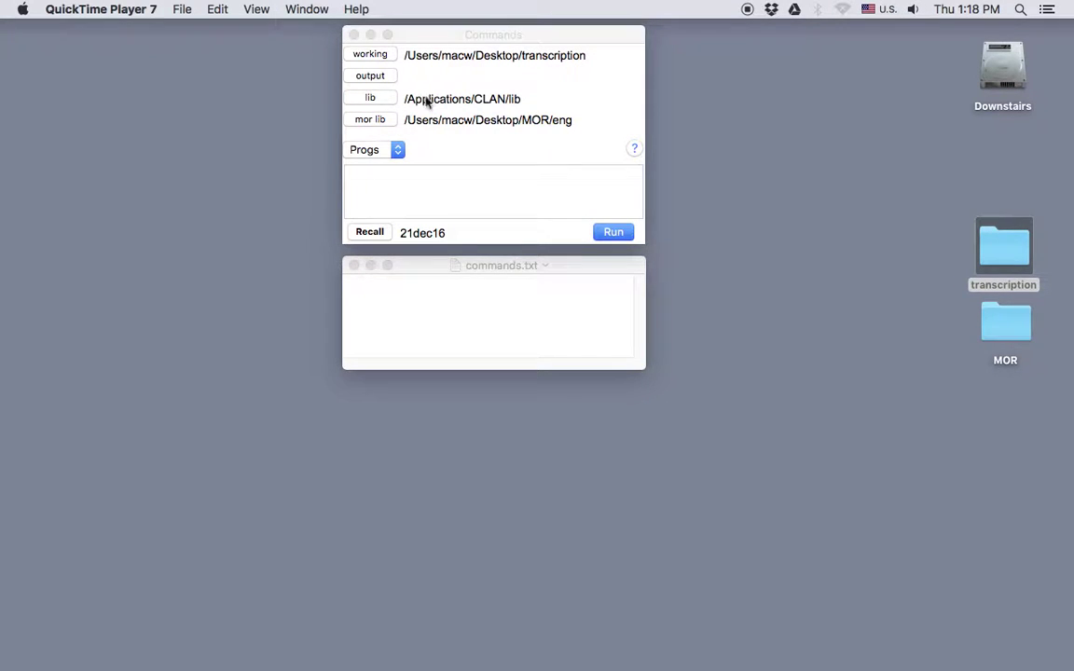
Step: Enter 'mor *.cha' in commands.txt to target every .cha transcript
click(400, 291)
text(mo)
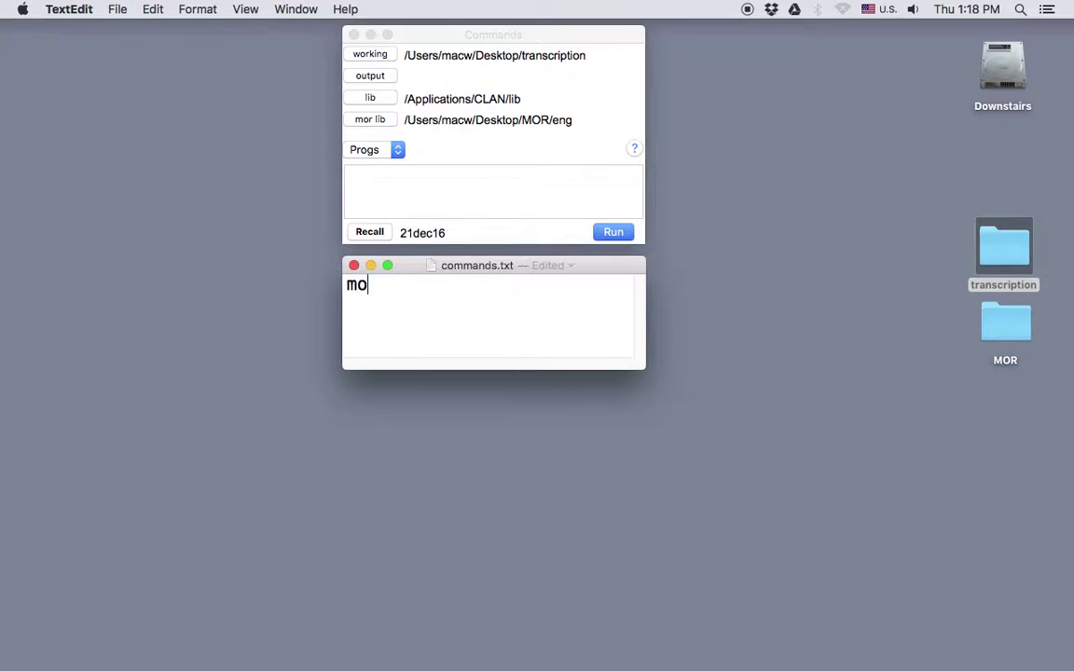
text(r *.cha)
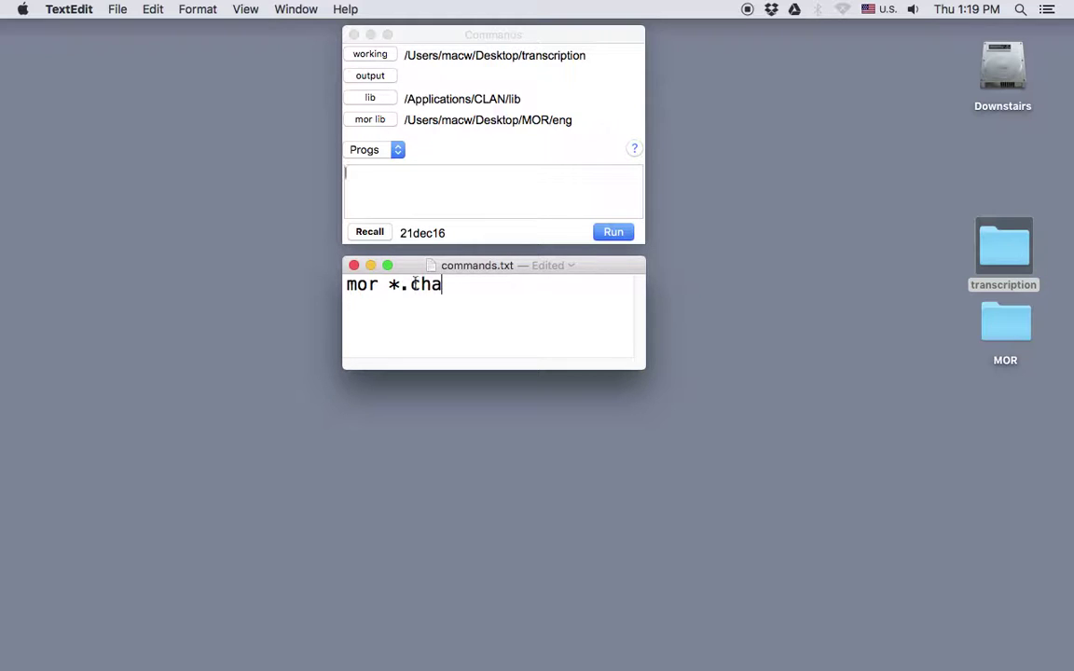
Step: Run 'mor' with no file name to display its usage listing
click(413, 181)
text(mor)
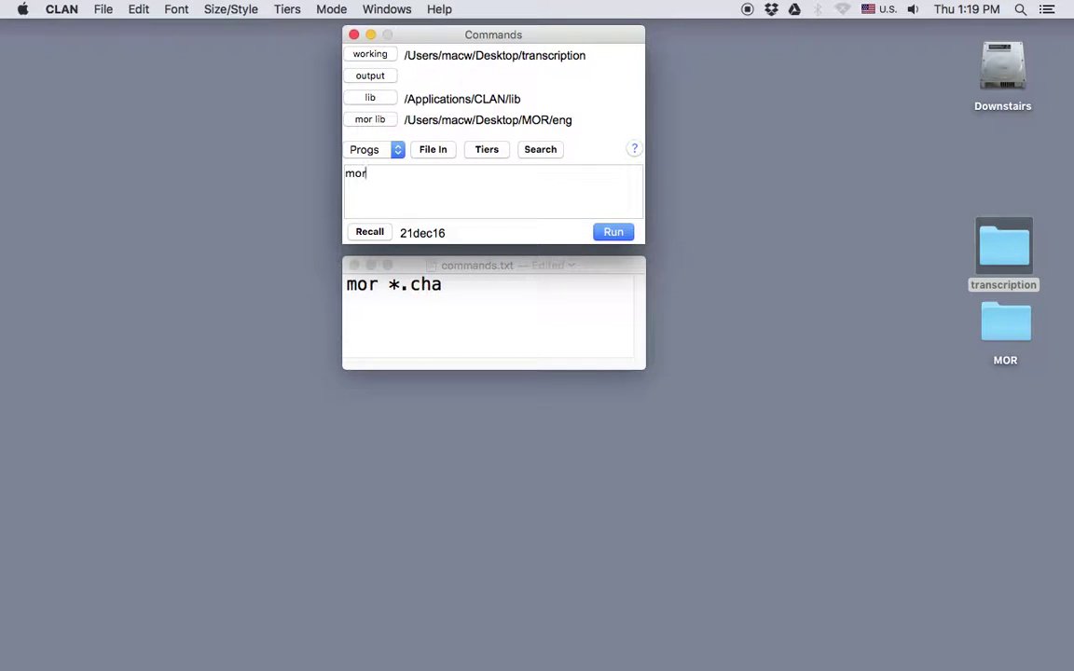
key(Return)
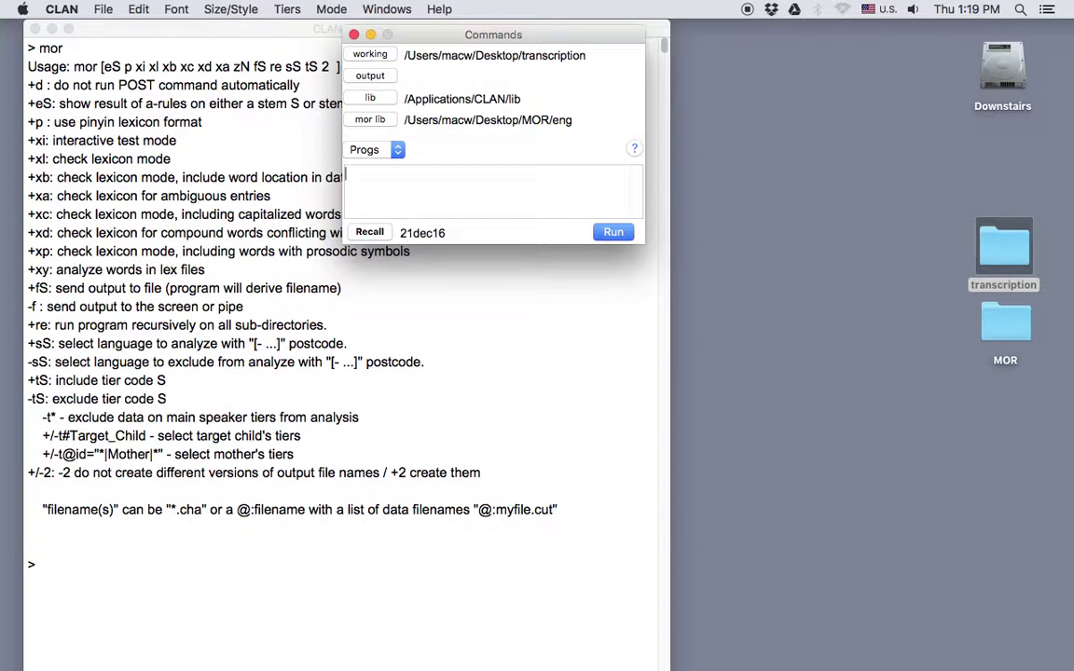
Step: Highlight mor's +d (skip POST) and +re (recursive sub-directories) options in the usage help
click(490, 275)
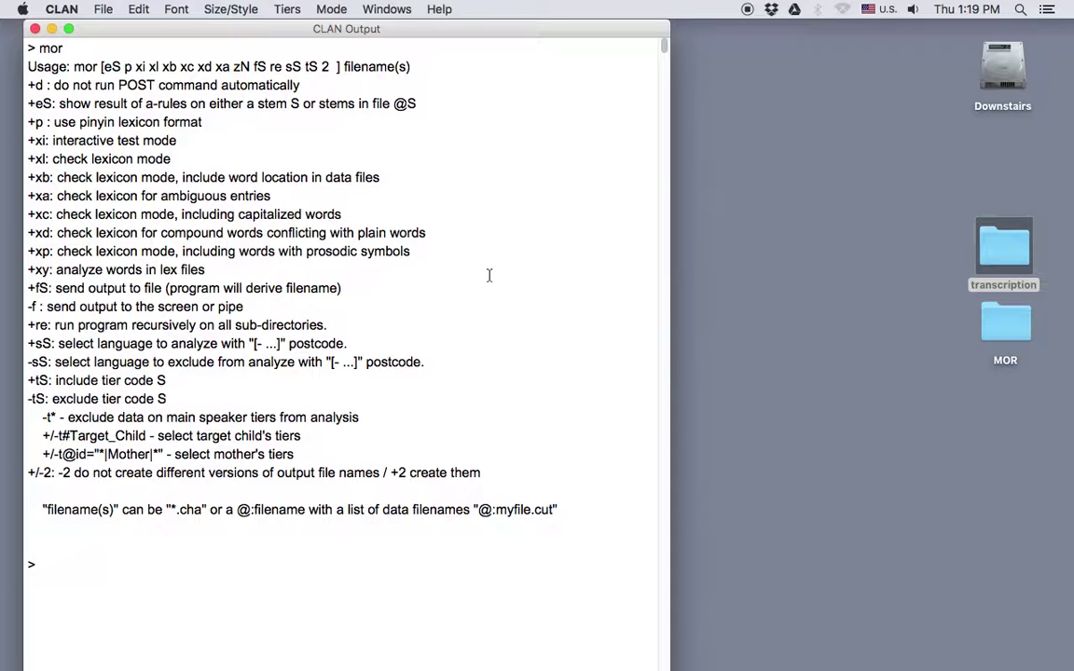
drag(319, 84, 27, 85)
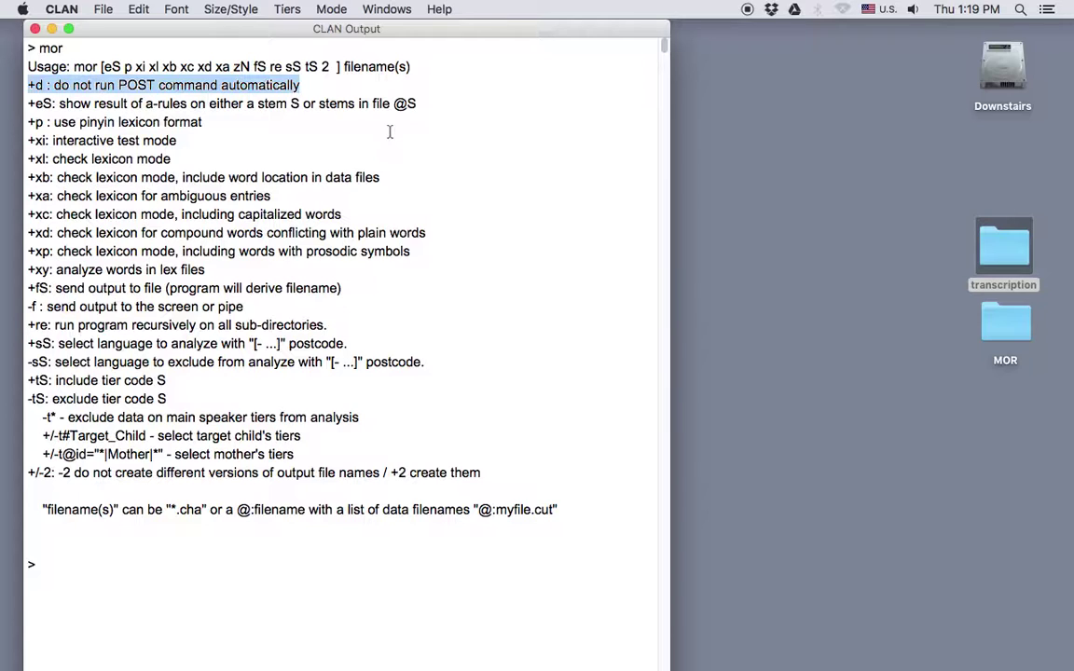
click(386, 323)
drag(367, 326, 39, 324)
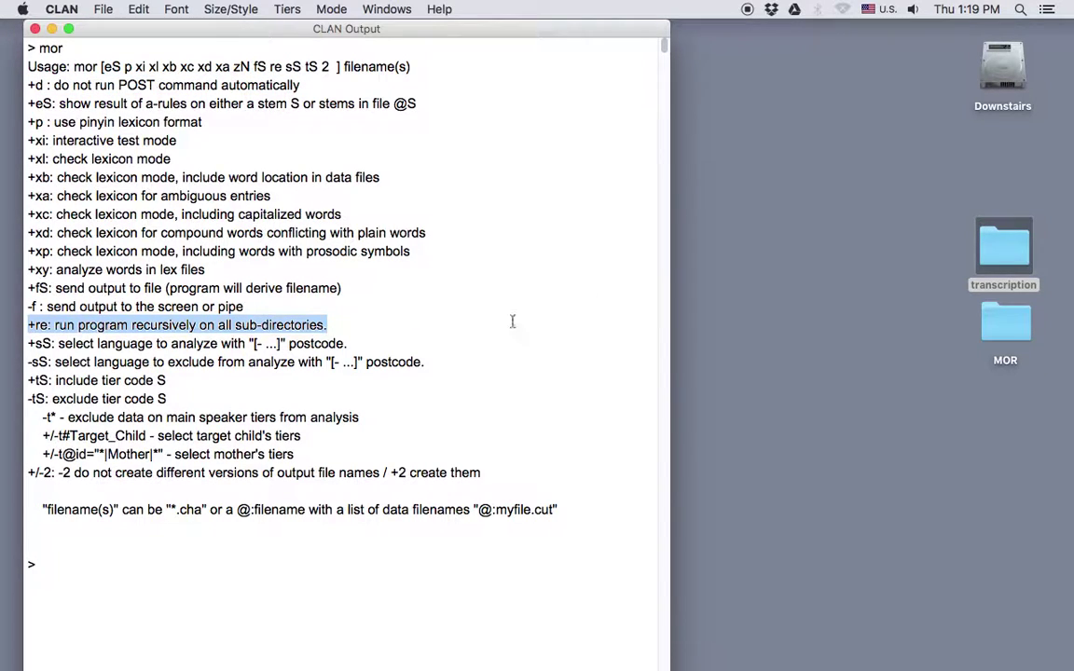